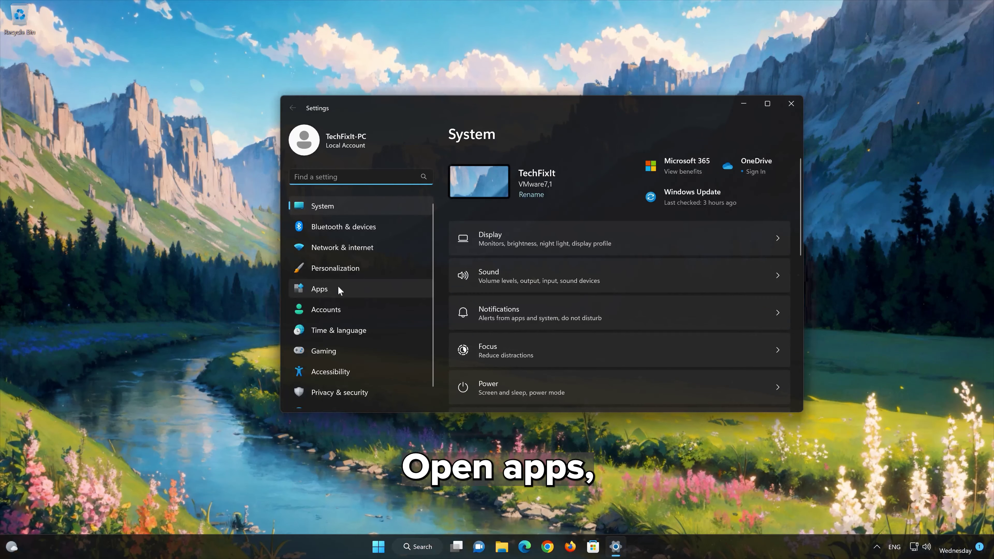
Step: Open the advanced options for Microsoft Photos from the list of installed apps
{"action": "left_click", "coordinate": [339, 286]}
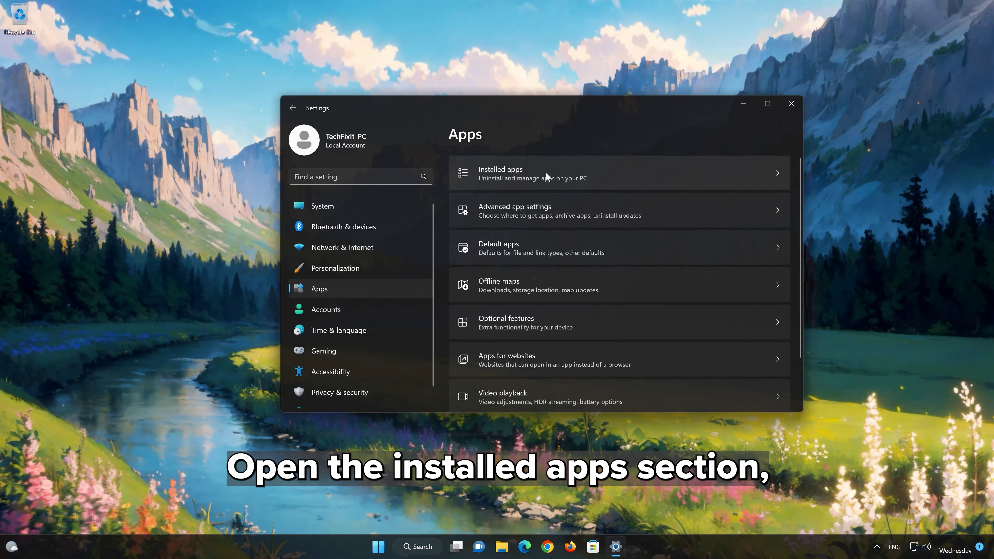
{"action": "left_click", "coordinate": [525, 175]}
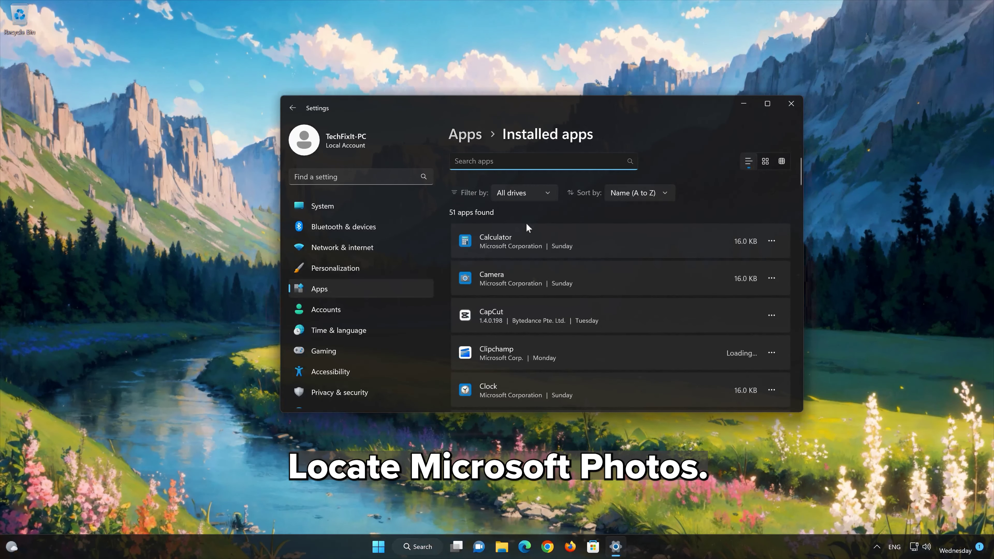
{"action": "scroll", "coordinate": [533, 255], "scroll_direction": "down", "scroll_amount": 3}
{"action": "scroll", "coordinate": [534, 255], "scroll_direction": "down", "scroll_amount": 4}
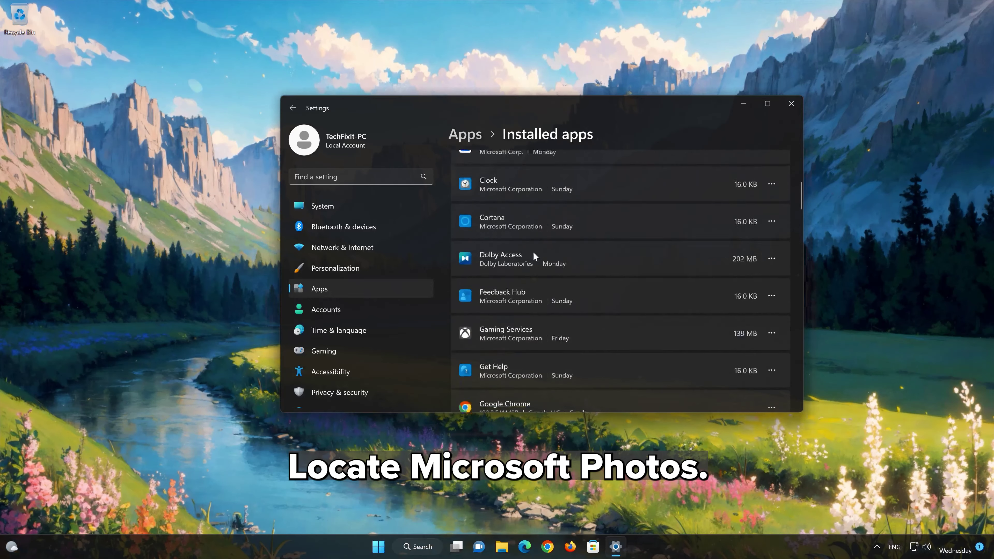
{"action": "scroll", "coordinate": [534, 257], "scroll_direction": "down", "scroll_amount": 10}
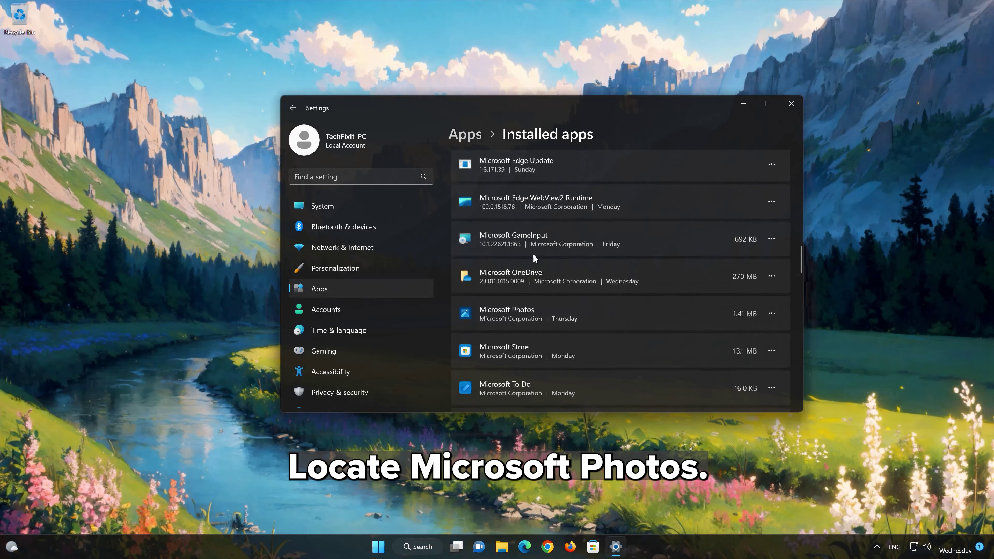
{"action": "scroll", "coordinate": [533, 253], "scroll_direction": "down", "scroll_amount": 1}
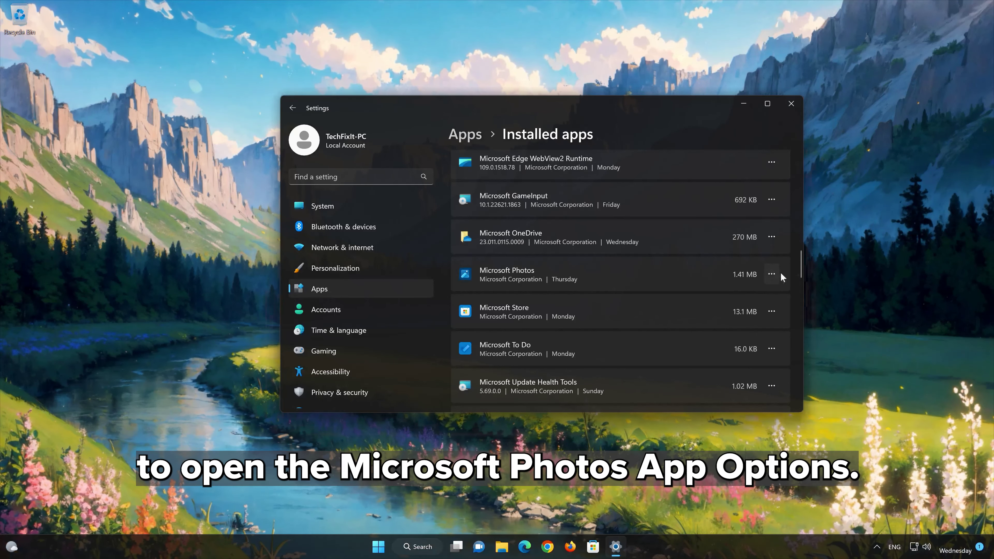
{"action": "left_click", "coordinate": [769, 277]}
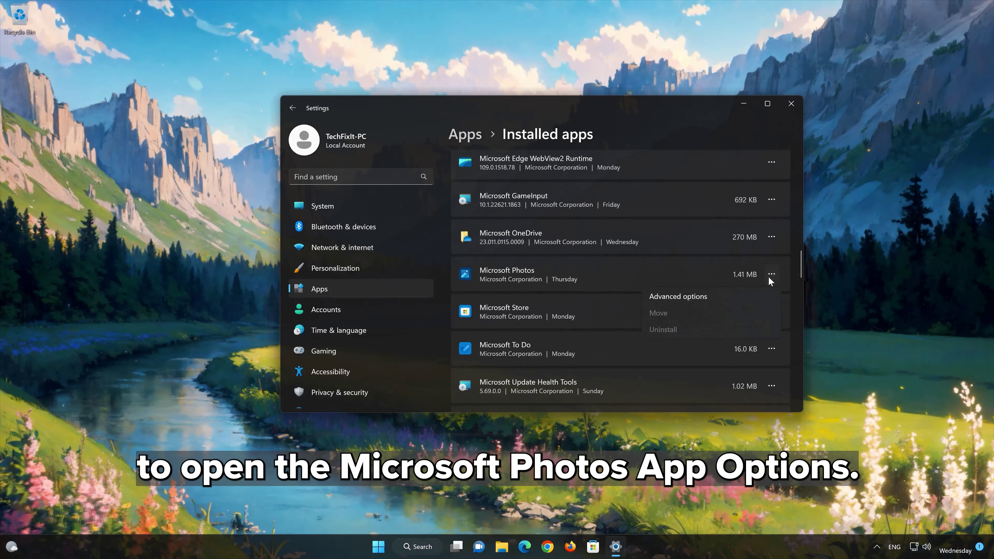
{"action": "left_click", "coordinate": [714, 300]}
Step: Repair the Microsoft Photos app
{"action": "scroll", "coordinate": [713, 299], "scroll_direction": "down", "scroll_amount": 1}
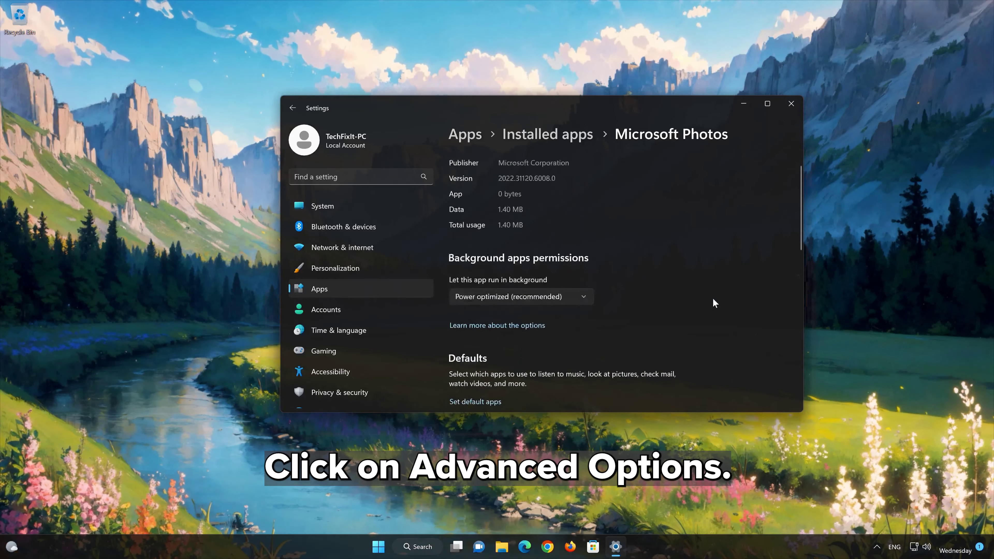
{"action": "scroll", "coordinate": [713, 299], "scroll_direction": "down", "scroll_amount": 8}
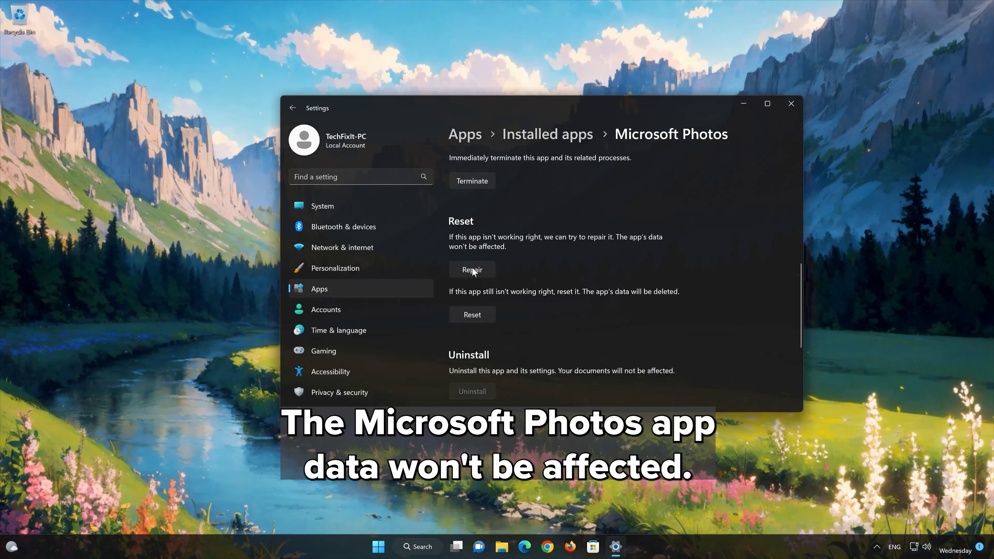
{"action": "left_click", "coordinate": [473, 275]}
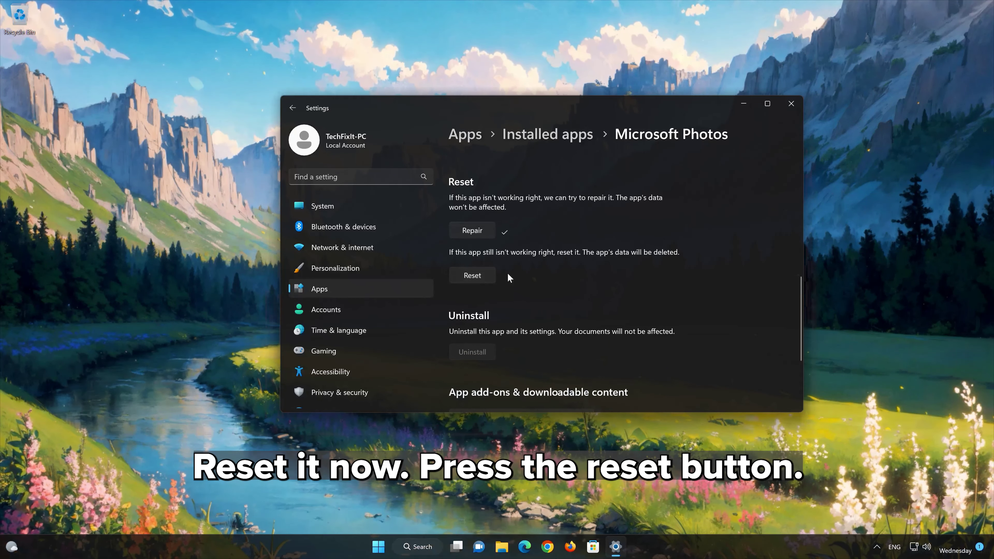
Step: Reset the Microsoft Photos app, confirming deletion of its data, and close Settings
{"action": "scroll", "coordinate": [610, 270], "scroll_direction": "up", "scroll_amount": 1}
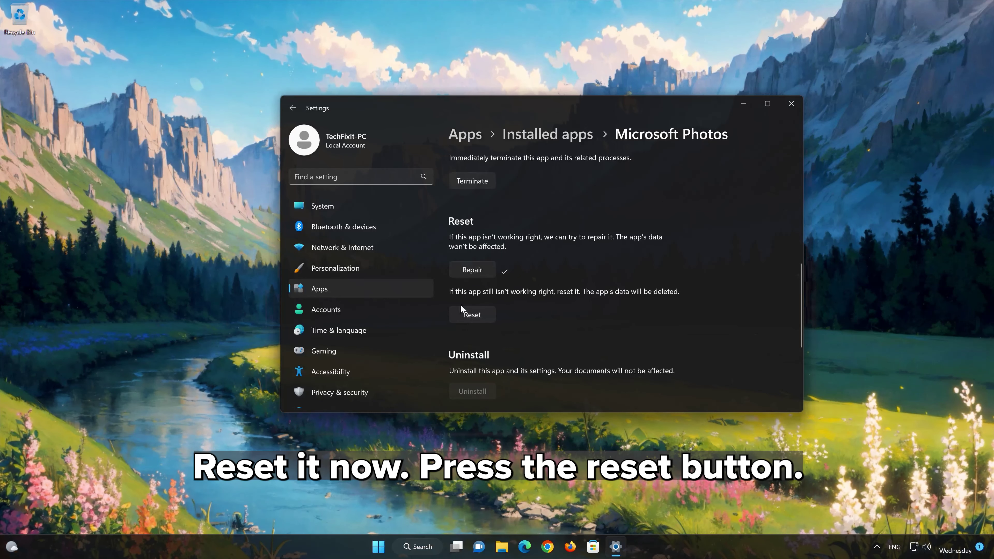
{"action": "left_click", "coordinate": [473, 315]}
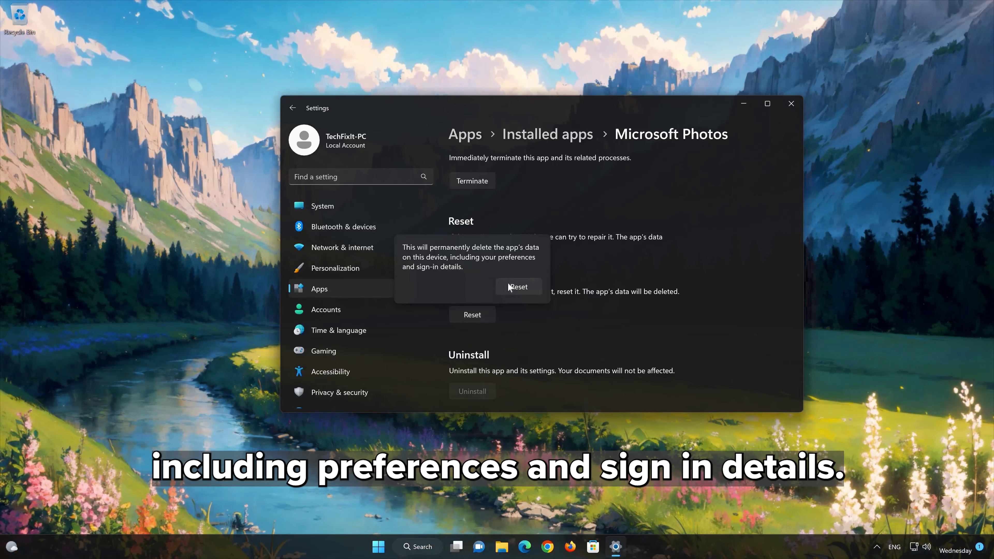
{"action": "left_click", "coordinate": [522, 286]}
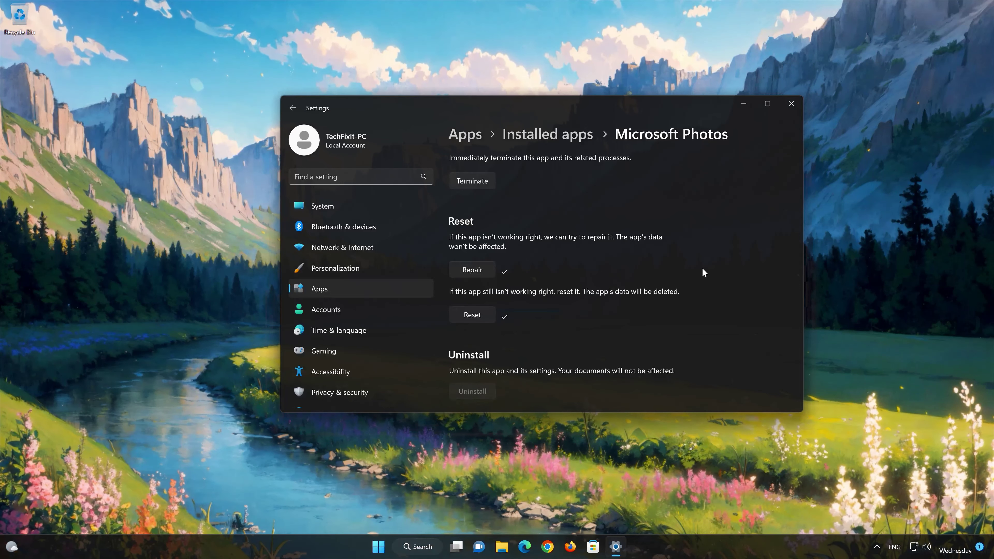
{"action": "scroll", "coordinate": [703, 269], "scroll_direction": "down", "scroll_amount": 1}
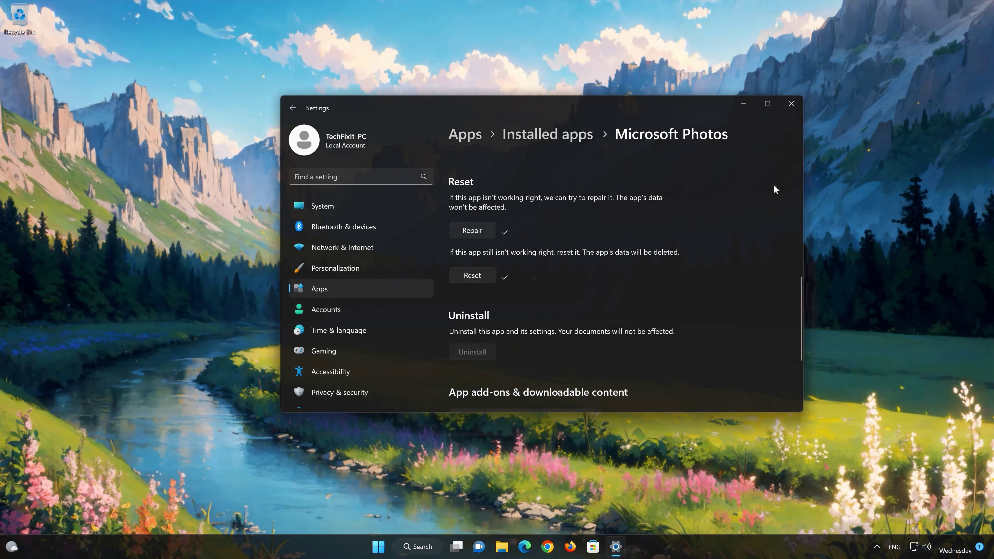
{"action": "left_click", "coordinate": [794, 103]}
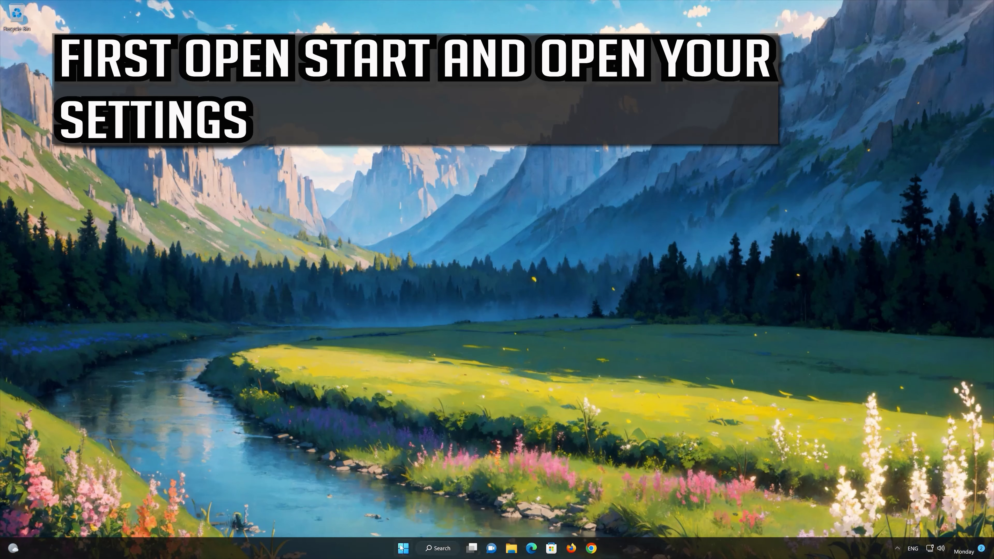
Step: Open Settings and go to the Apps & features list
{"action": "left_click", "coordinate": [402, 548]}
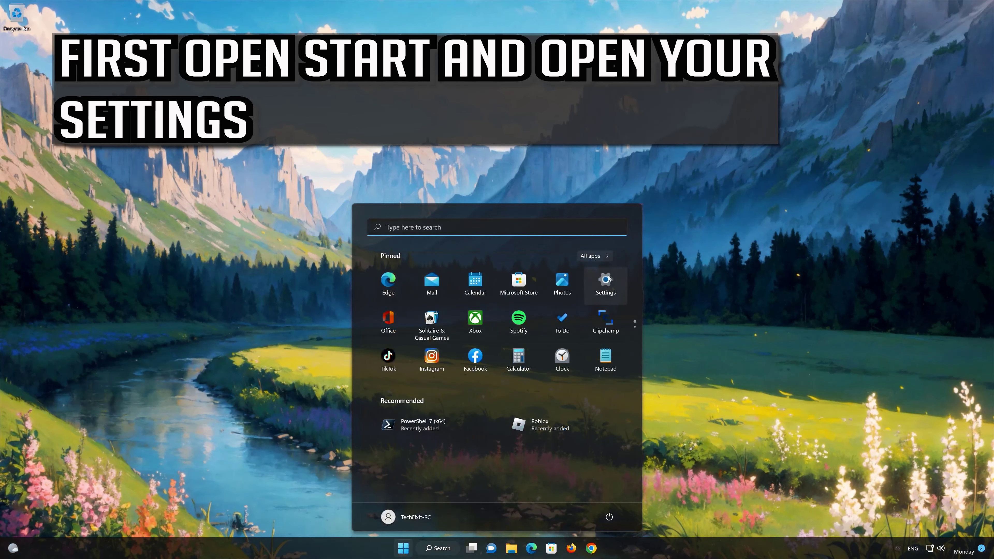
{"action": "left_click", "coordinate": [610, 285]}
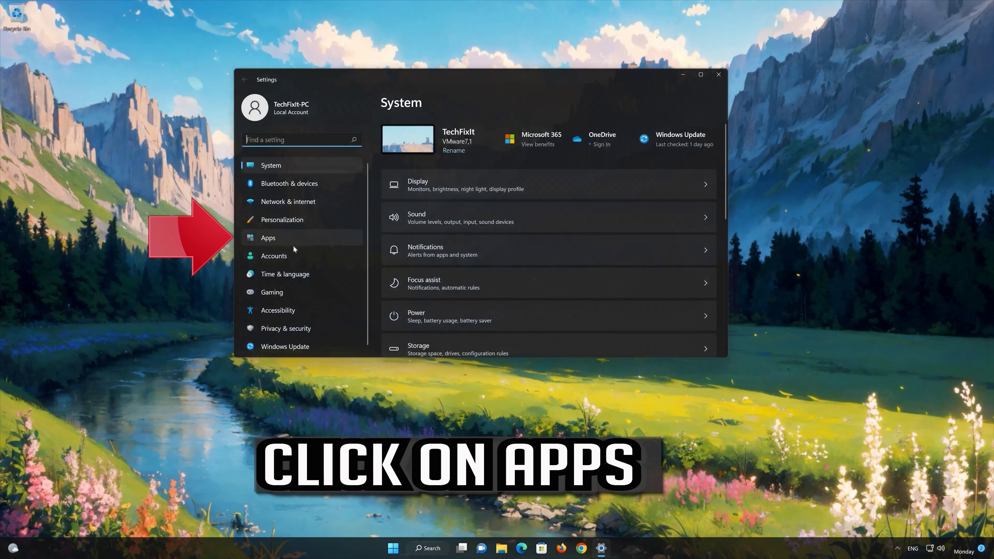
{"action": "left_click", "coordinate": [307, 233]}
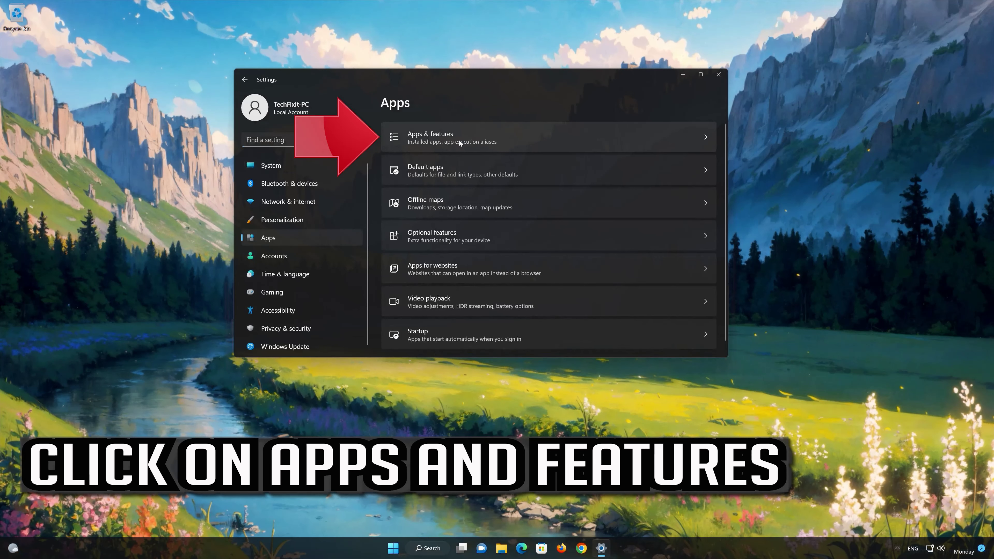
{"action": "left_click", "coordinate": [502, 131]}
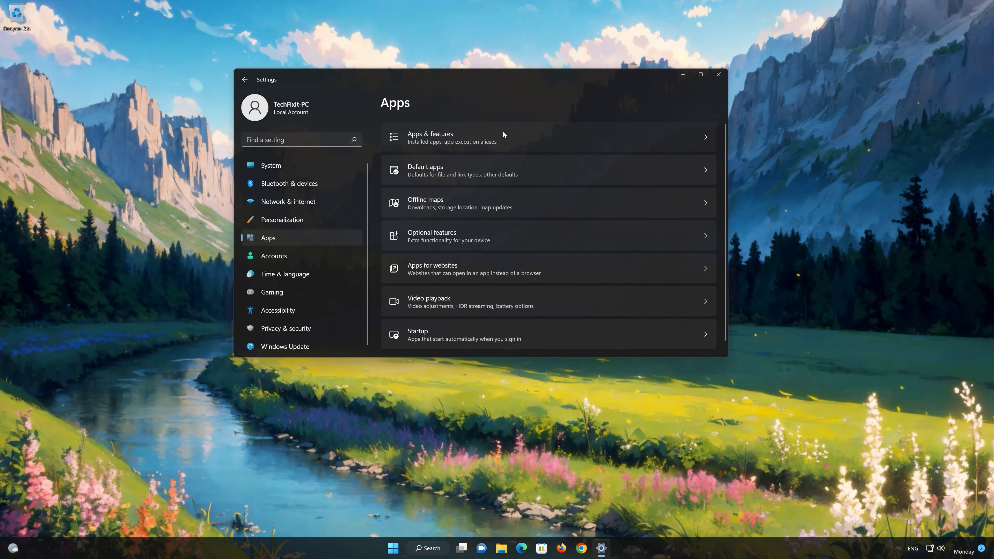
Step: Find Microsoft Store among the installed apps and open its advanced options
{"action": "scroll", "coordinate": [545, 233], "scroll_direction": "down", "scroll_amount": 8}
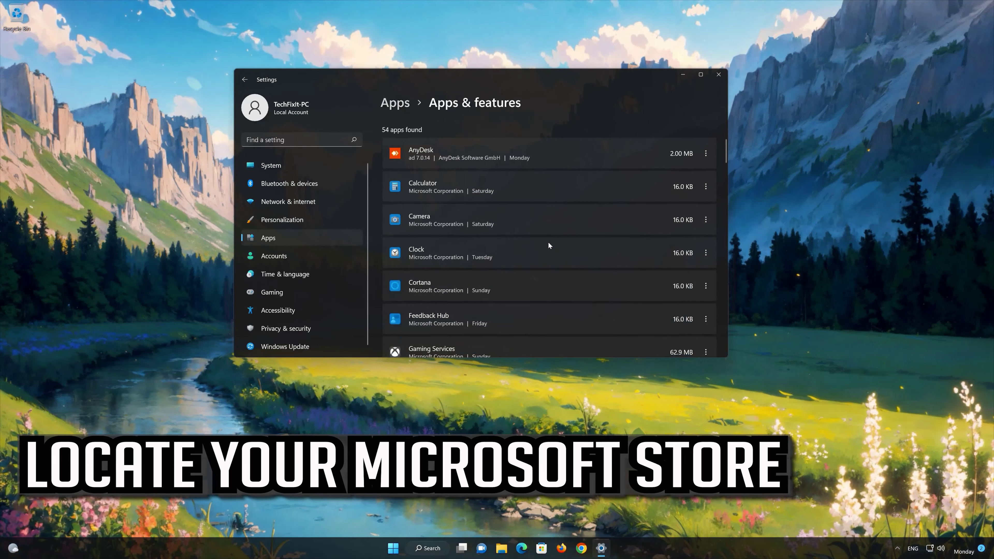
{"action": "scroll", "coordinate": [549, 244], "scroll_direction": "down", "scroll_amount": 5}
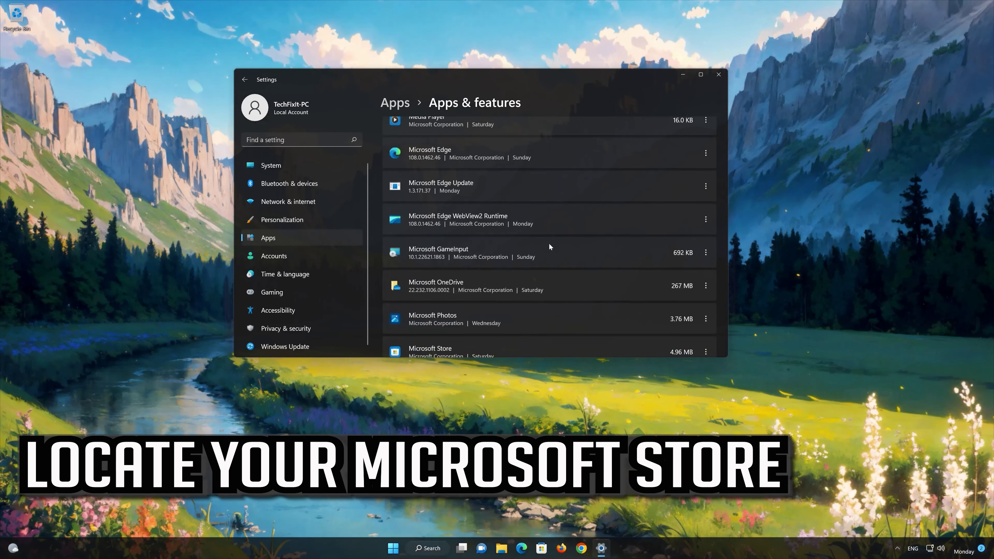
{"action": "scroll", "coordinate": [549, 243], "scroll_direction": "down", "scroll_amount": 2}
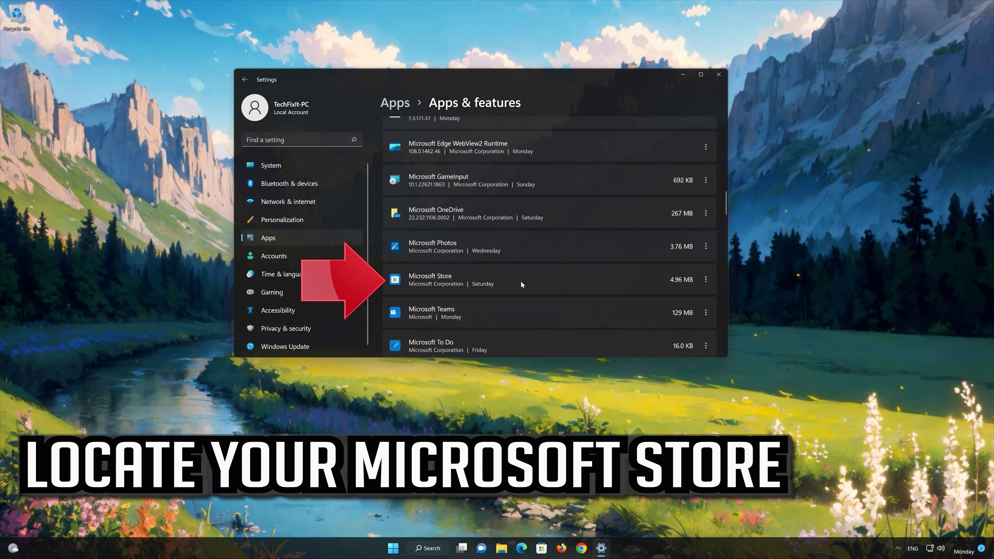
{"action": "left_click", "coordinate": [707, 280]}
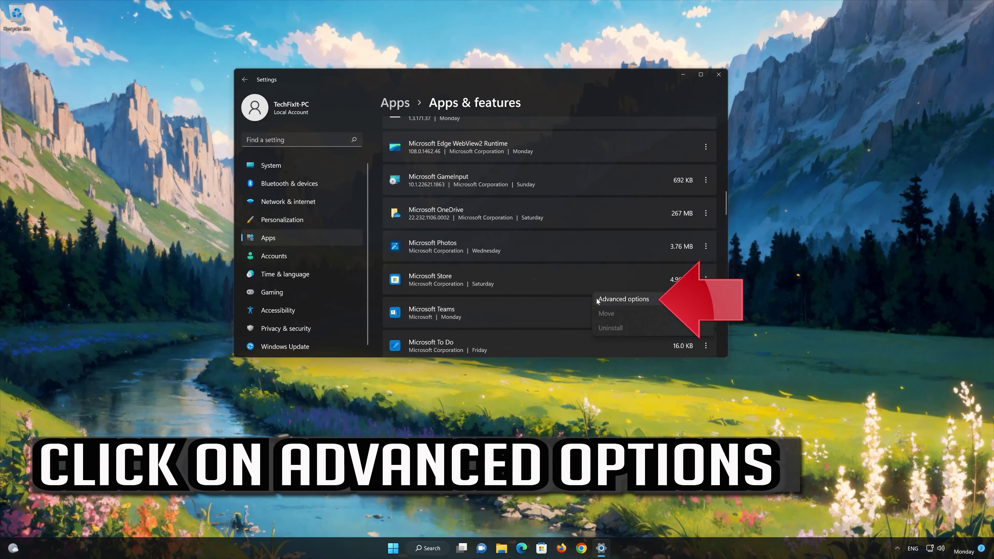
{"action": "left_click", "coordinate": [662, 294]}
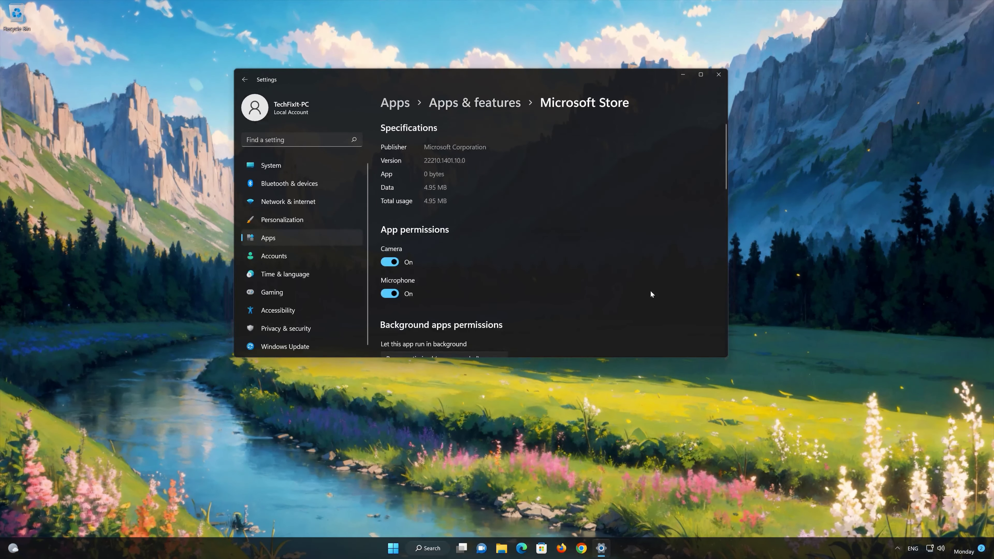
Step: Repair the Microsoft Store app and reset it, confirming deletion of its data
{"action": "scroll", "coordinate": [640, 292], "scroll_direction": "down", "scroll_amount": 10}
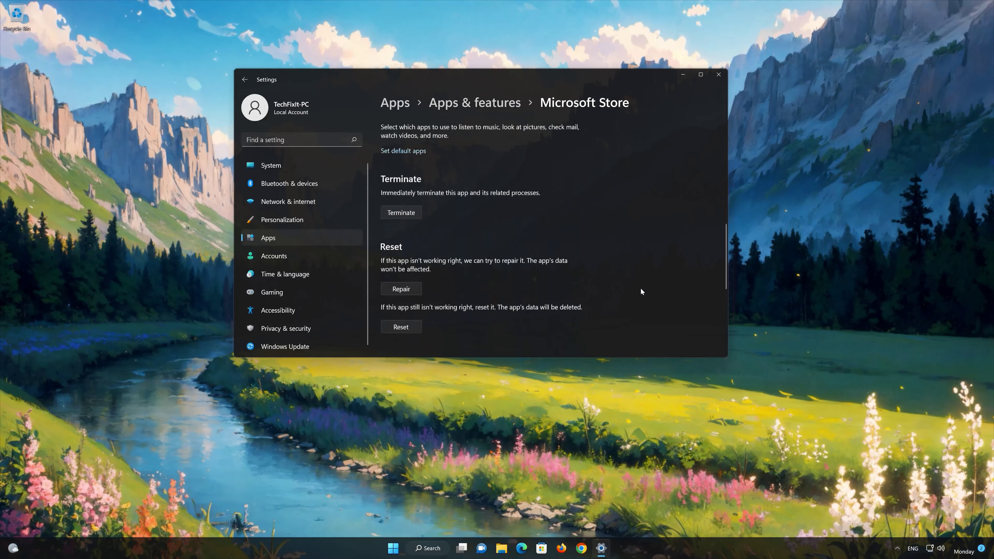
{"action": "scroll", "coordinate": [641, 291], "scroll_direction": "down", "scroll_amount": 3}
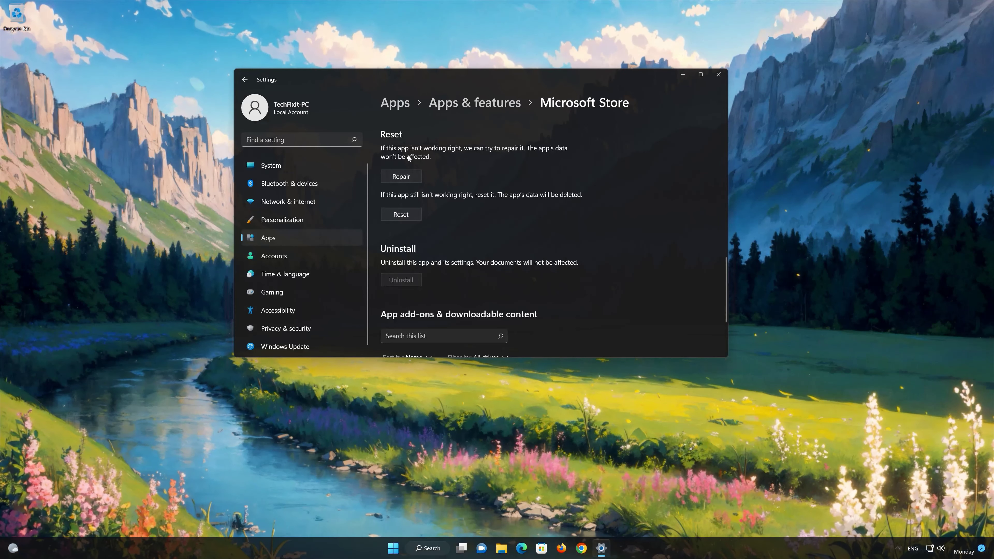
{"action": "left_click", "coordinate": [410, 177]}
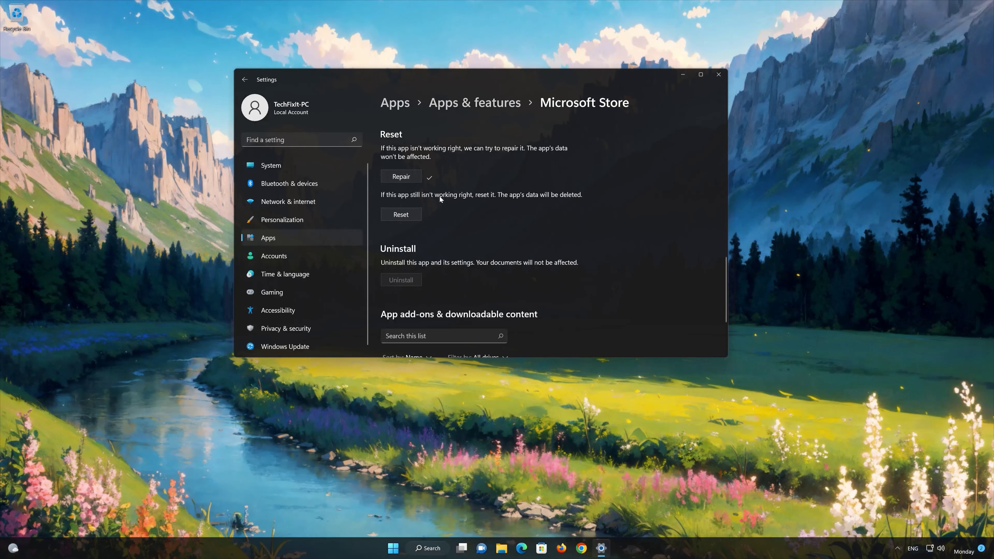
{"action": "left_click", "coordinate": [396, 215]}
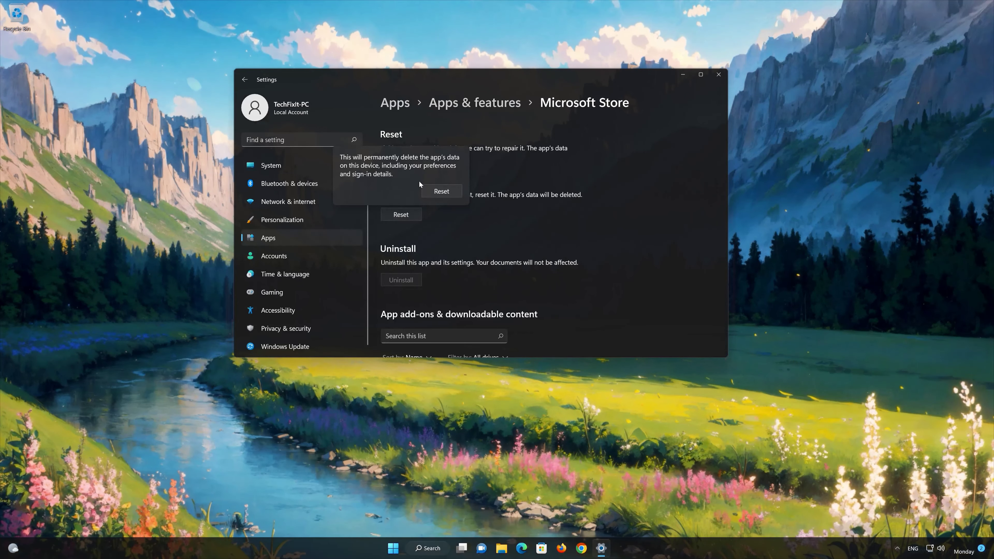
{"action": "left_click", "coordinate": [440, 194]}
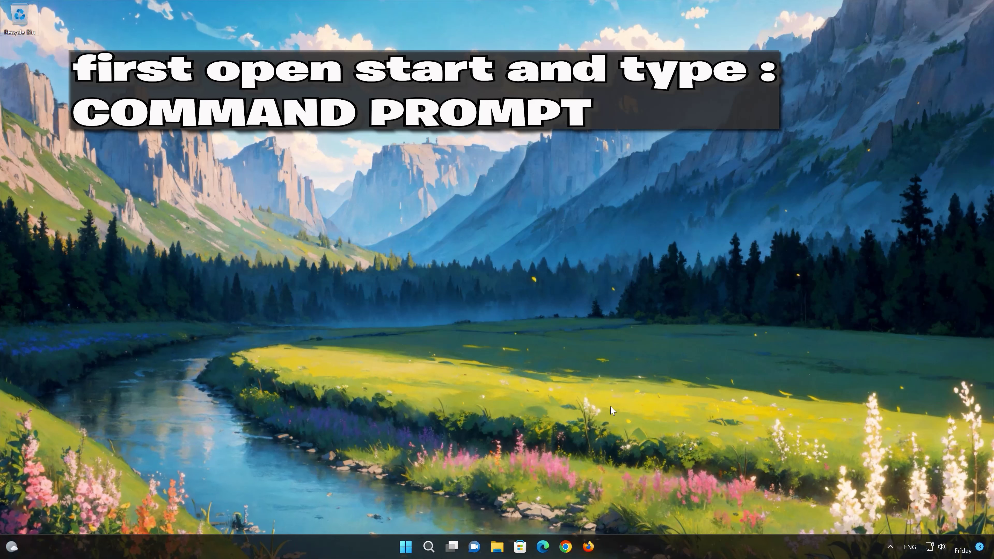
Step: Search for cmd, launch Command Prompt as administrator with permission granted, and move its window toward the middle of the desktop
{"action": "key", "text": "super"}
{"action": "type", "text": "cmd"}
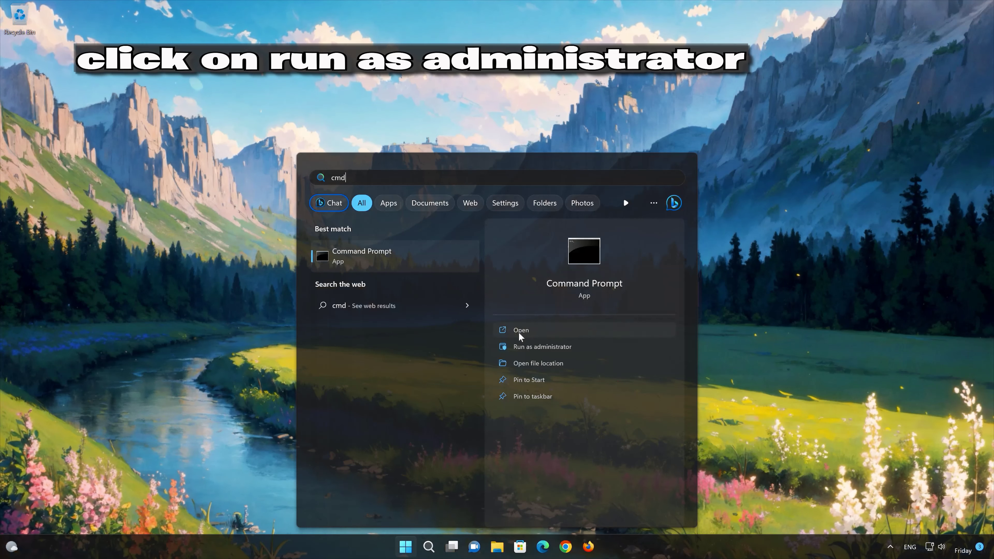
{"action": "left_click", "coordinate": [542, 345]}
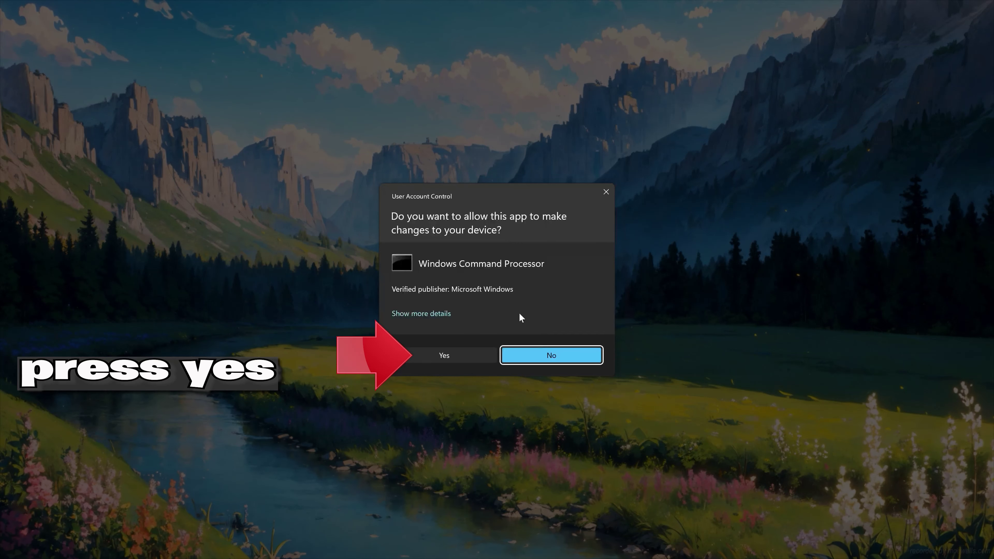
{"action": "left_click", "coordinate": [438, 356]}
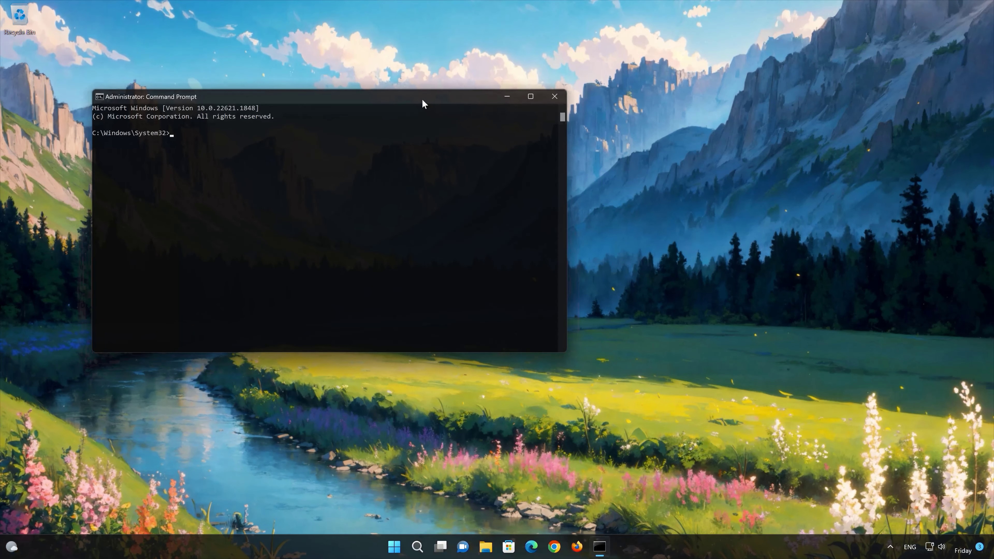
{"action": "left_click_drag", "start_coordinate": [422, 99], "coordinate": [607, 153]}
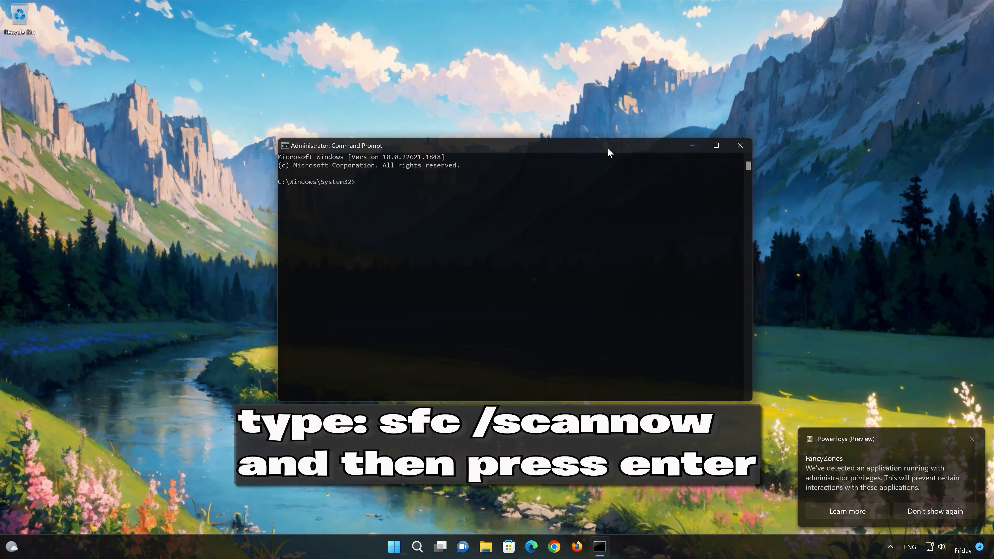
Step: Run a system file check with the command sfc /scannow
{"action": "type", "text": "sfc "}
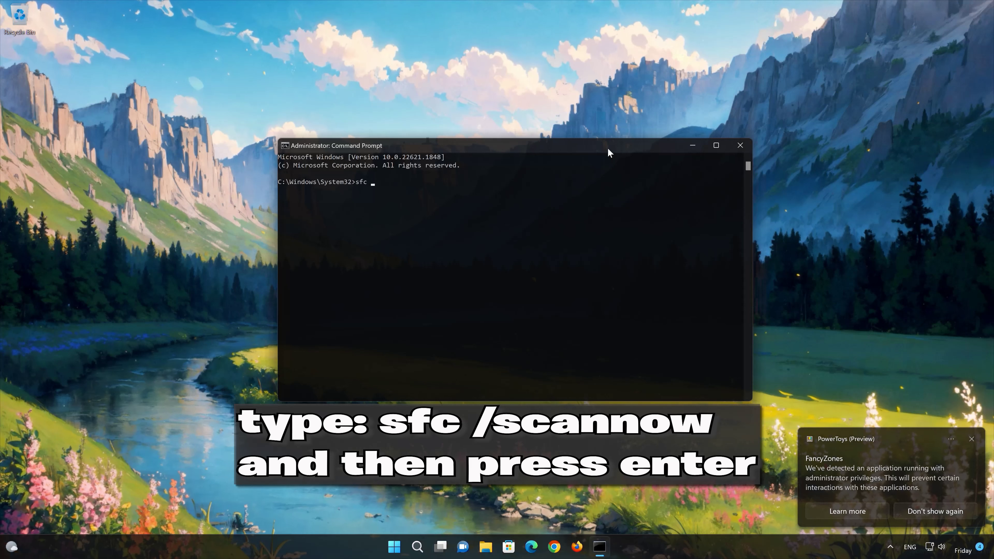
{"action": "type", "text": "/scannow"}
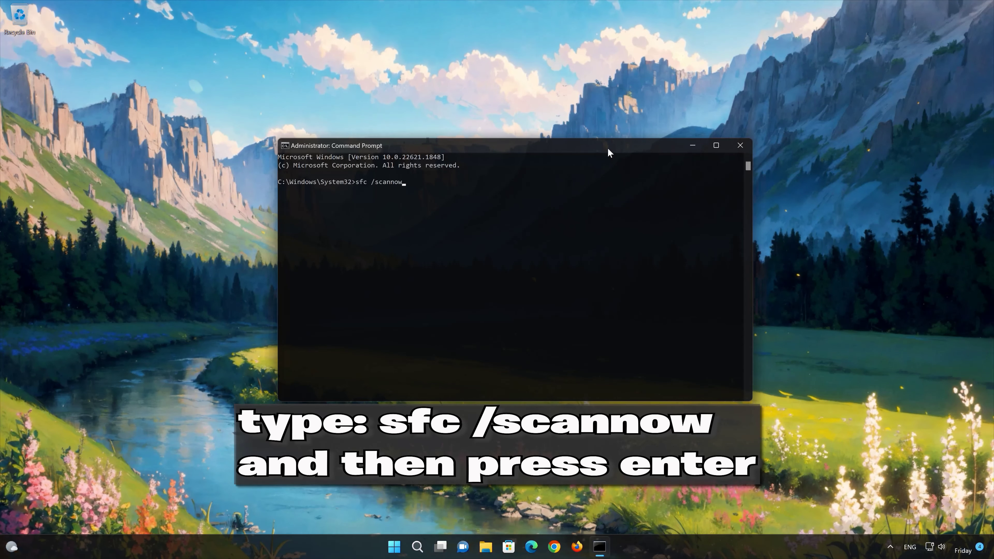
{"action": "key", "text": "Return"}
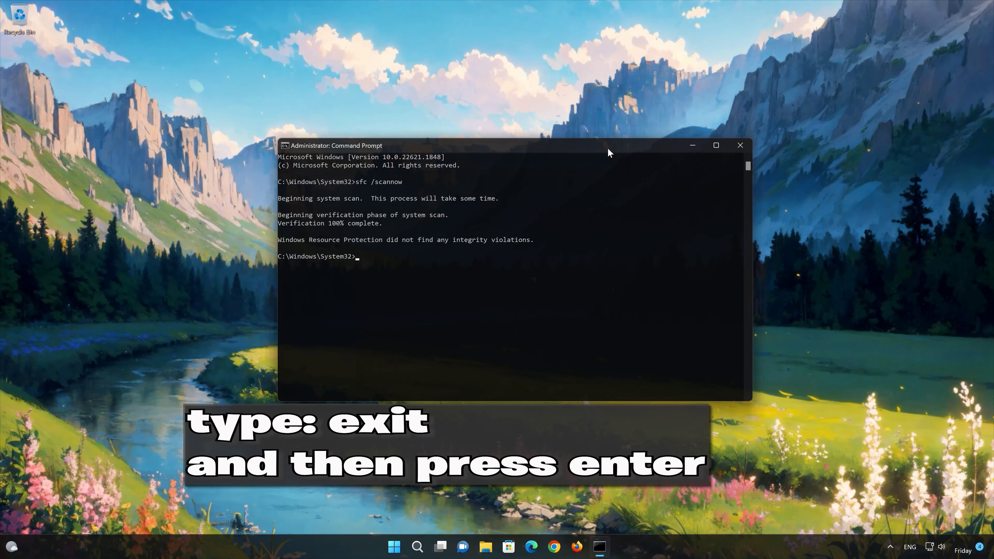
Step: Close the Command Prompt session with the exit command
{"action": "type", "text": "exit"}
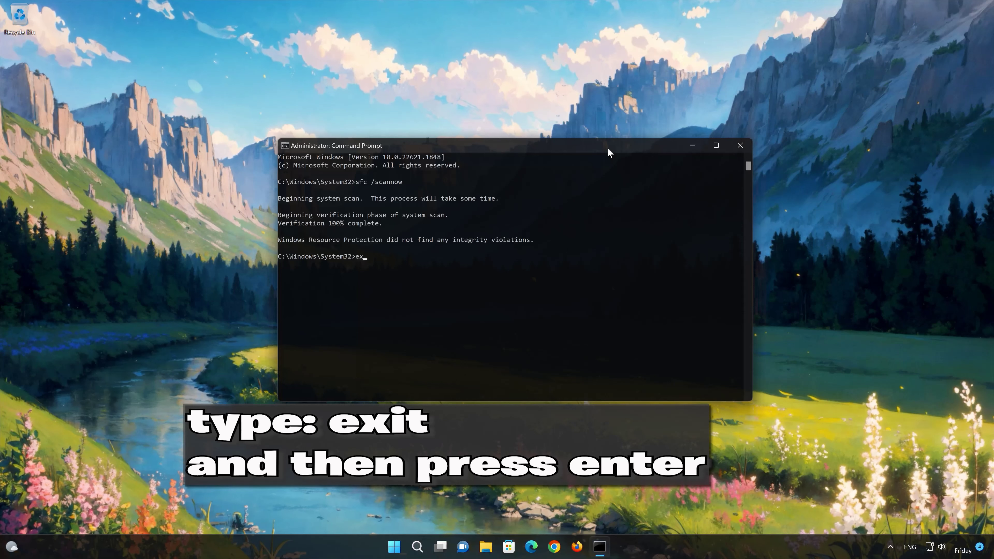